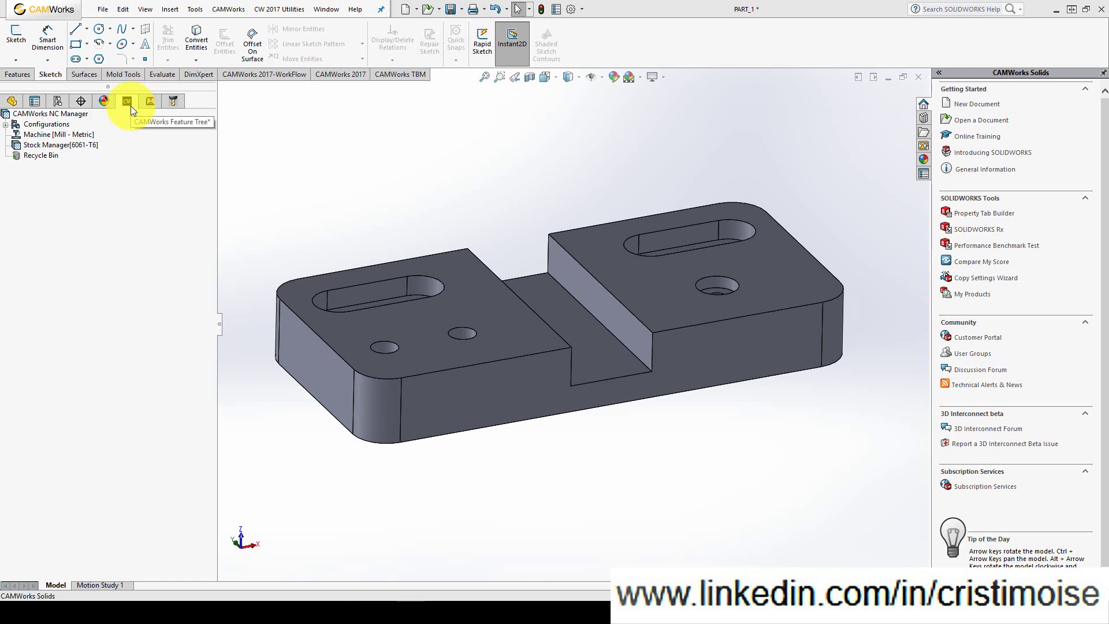
# Step: Switch to the CAMWorks 2017 command tab and view the feature-recognition reference diagram
pyautogui.click(339, 72)
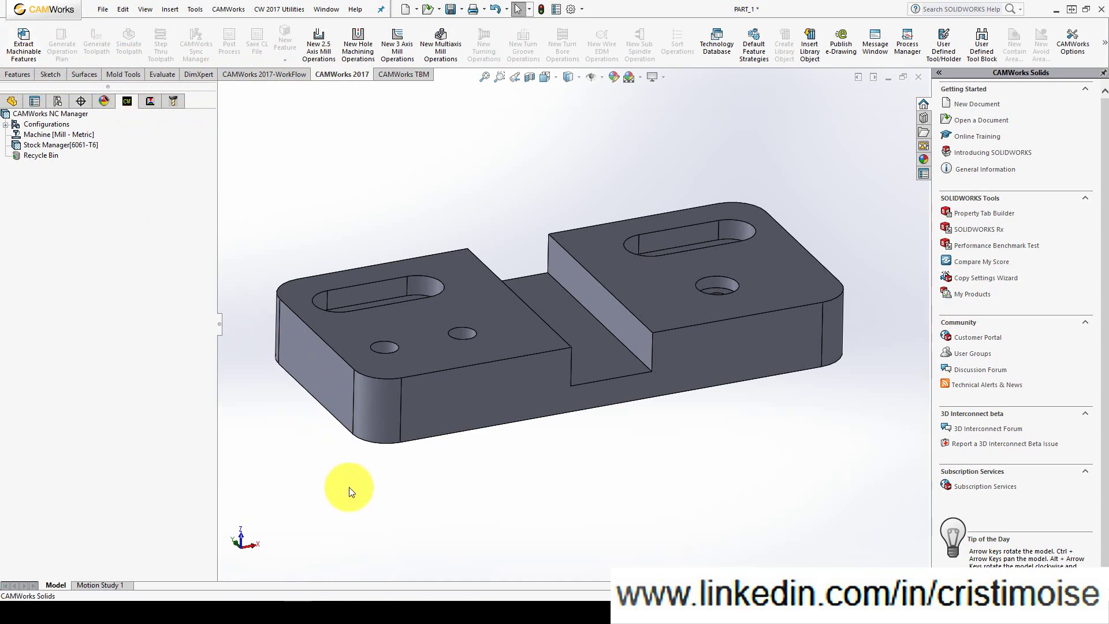
pyautogui.click(386, 596)
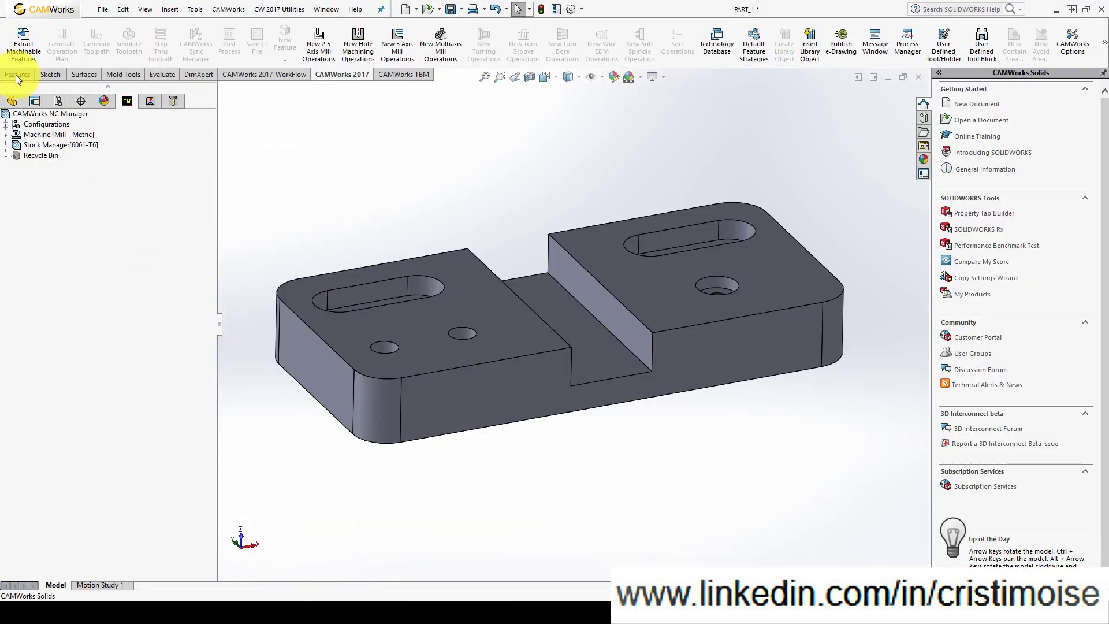
# Step: Edit the Stock Manager definition to set the bounding-box Z+ offset to 5 mm
pyautogui.moveTo(342, 166); pyautogui.dragTo(202, 166, button='middle')
pyautogui.rightClick(78, 144)
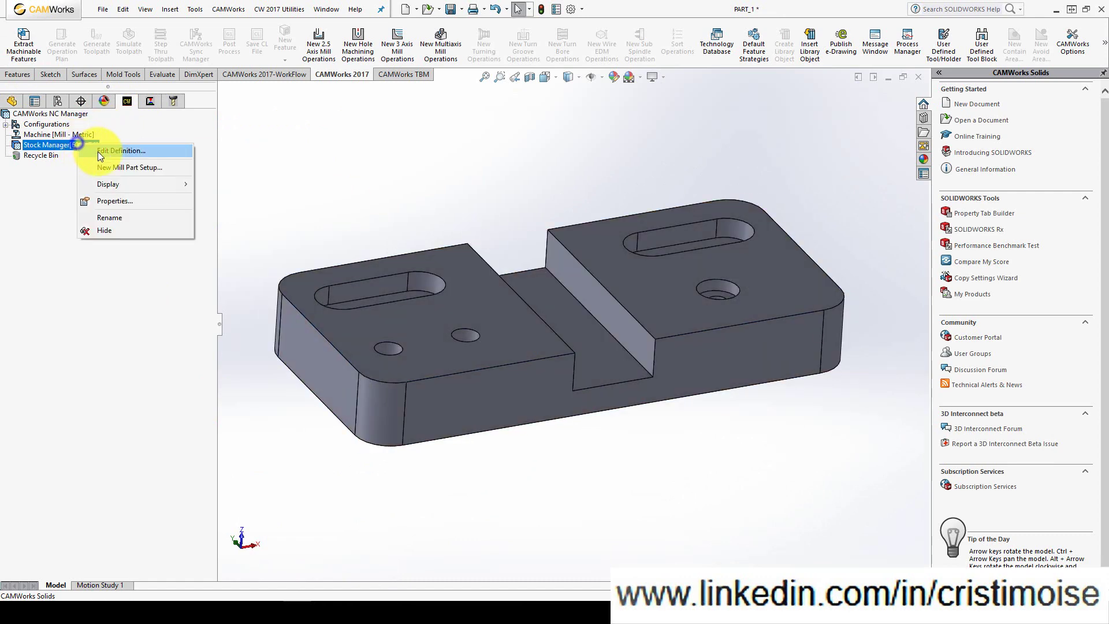
pyautogui.click(98, 152)
pyautogui.moveTo(310, 398); pyautogui.dragTo(290, 364, button='middle')
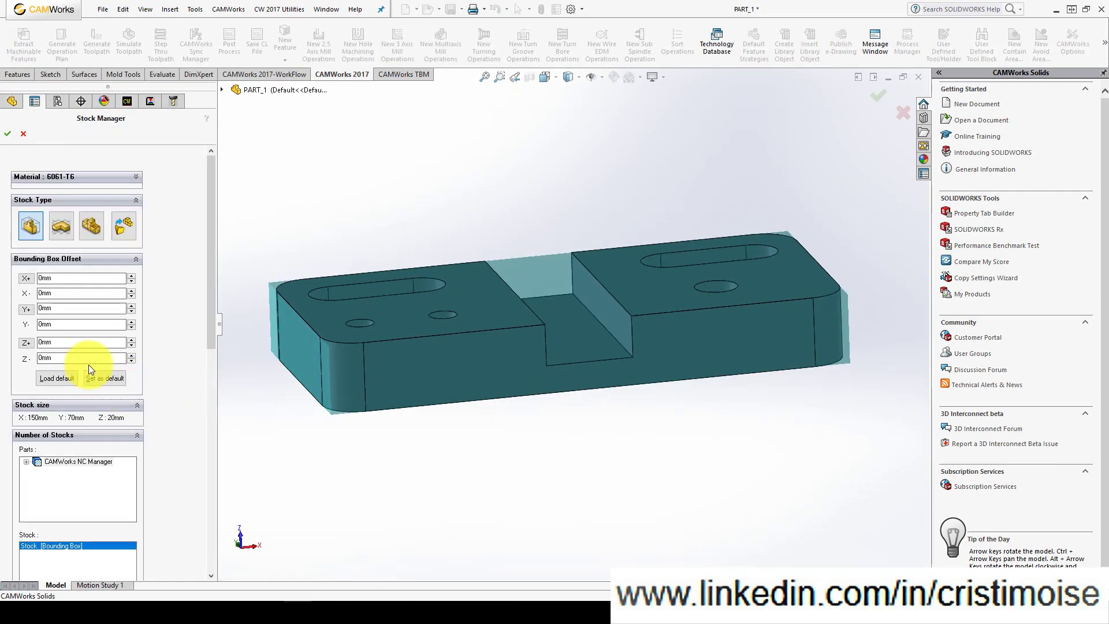
pyautogui.doubleClick(75, 342)
pyautogui.write('5')
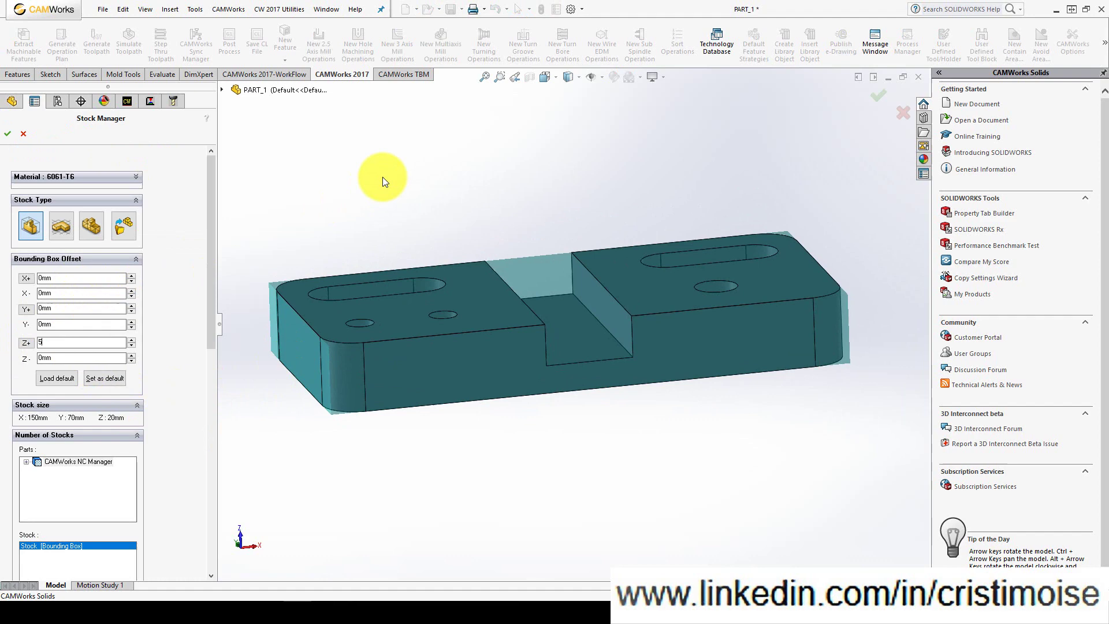
pyautogui.click(409, 178)
pyautogui.click(7, 133)
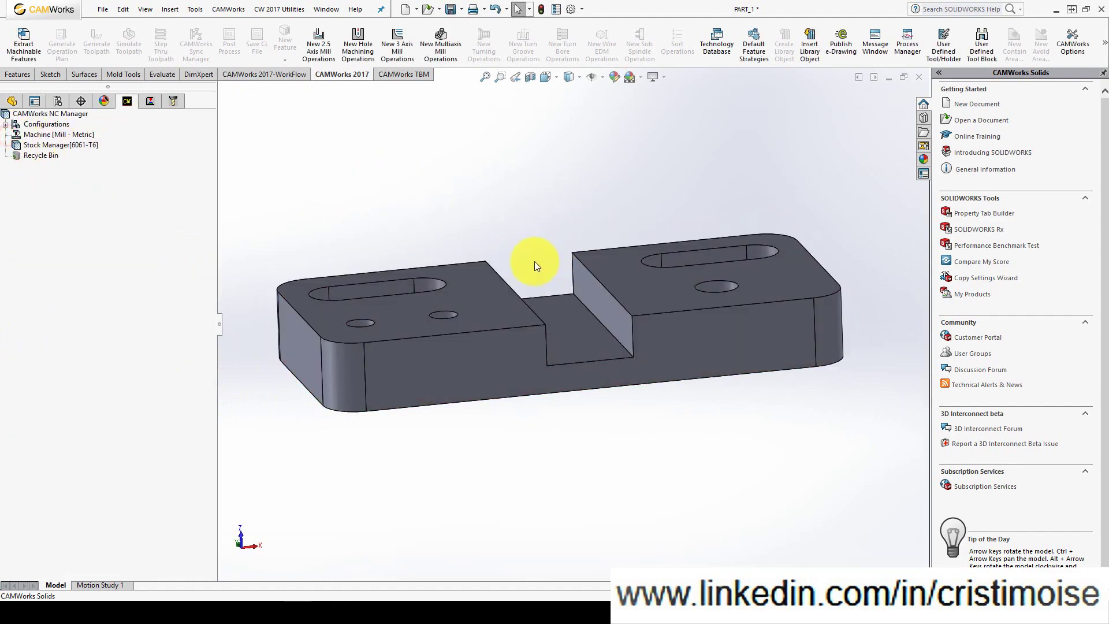
pyautogui.moveTo(531, 260); pyautogui.dragTo(547, 312, button='middle')
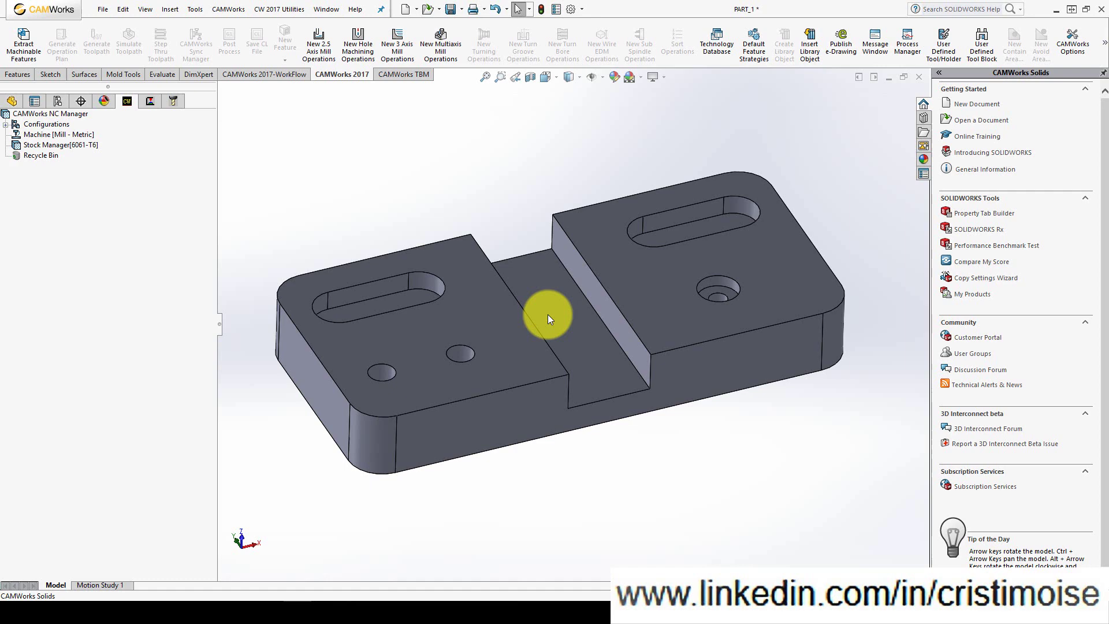
pyautogui.rightClick(52, 113)
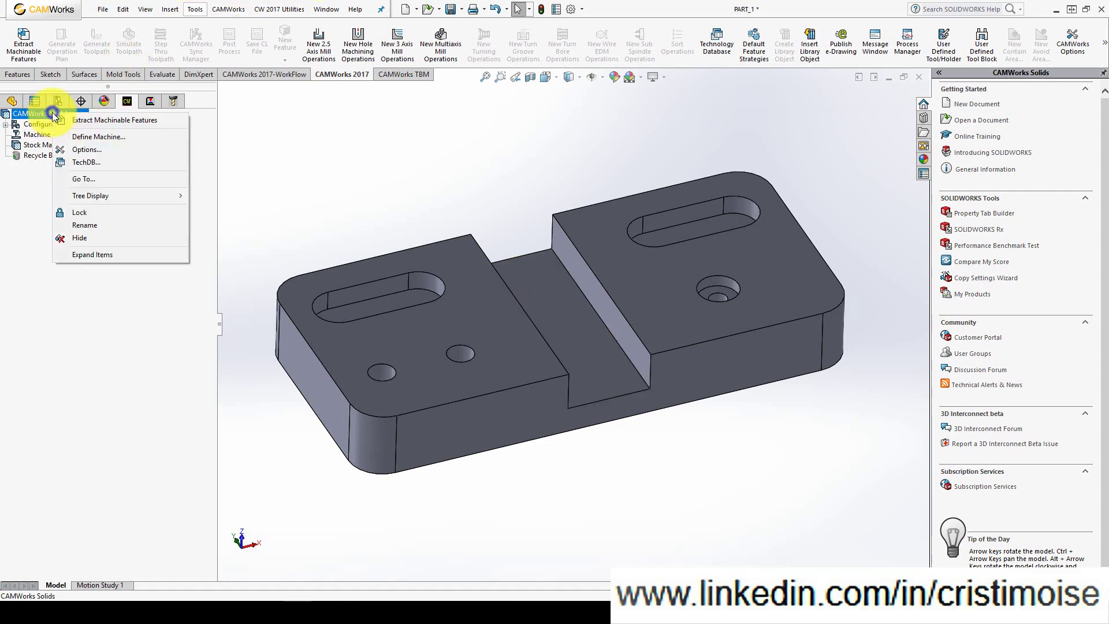
pyautogui.click(92, 151)
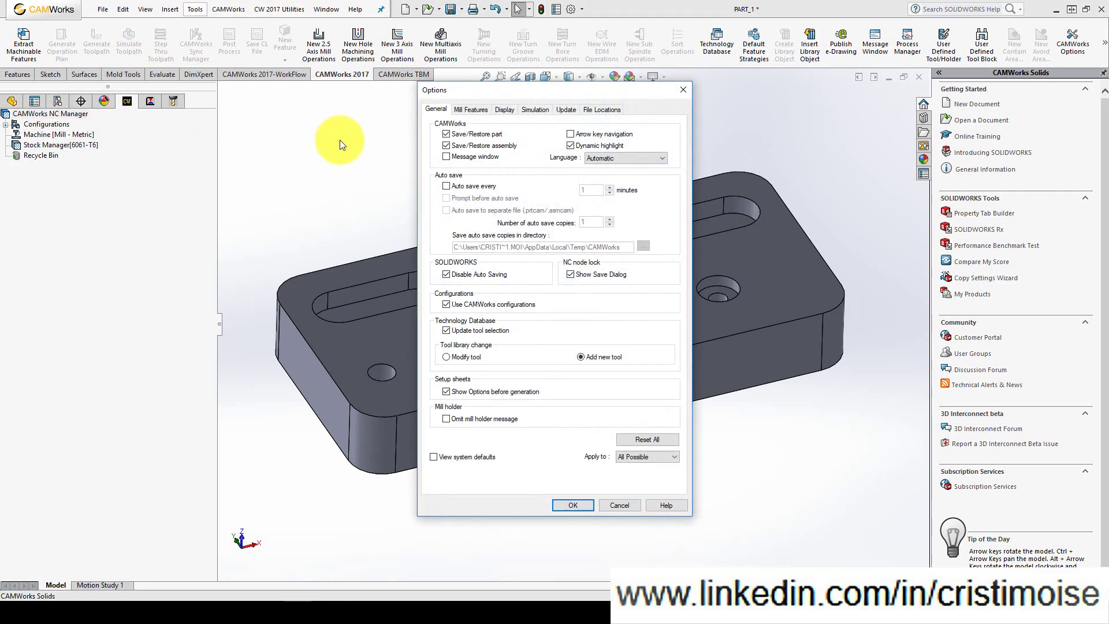
pyautogui.click(462, 110)
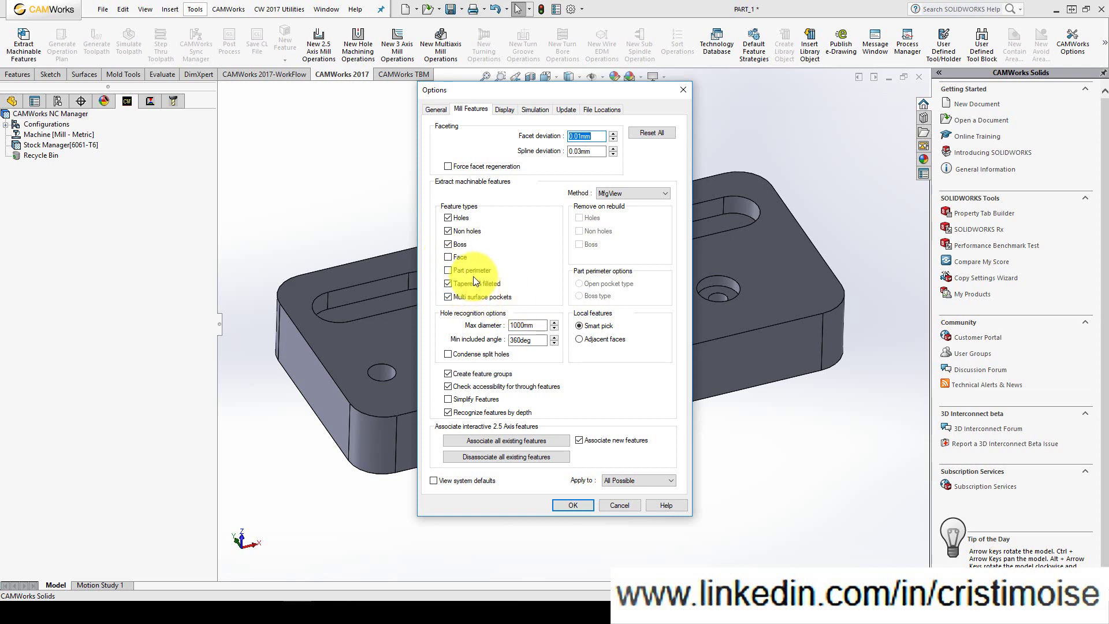
# Step: Run Extract Machinable Features to generate Mill Part Setup1 with its recognized features
pyautogui.click(584, 507)
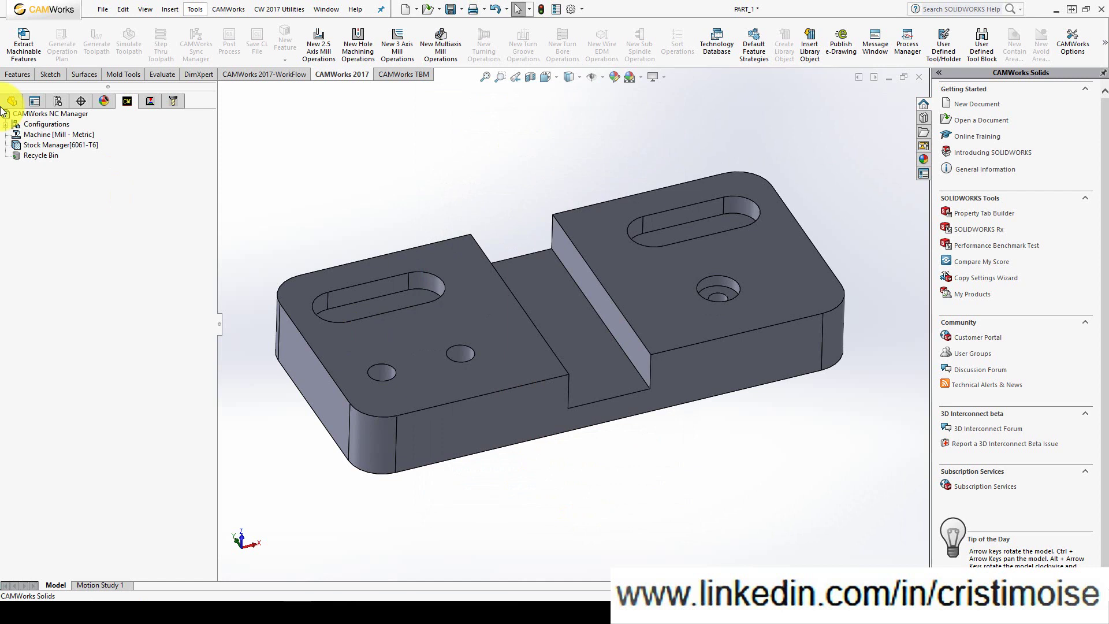
pyautogui.click(6, 13)
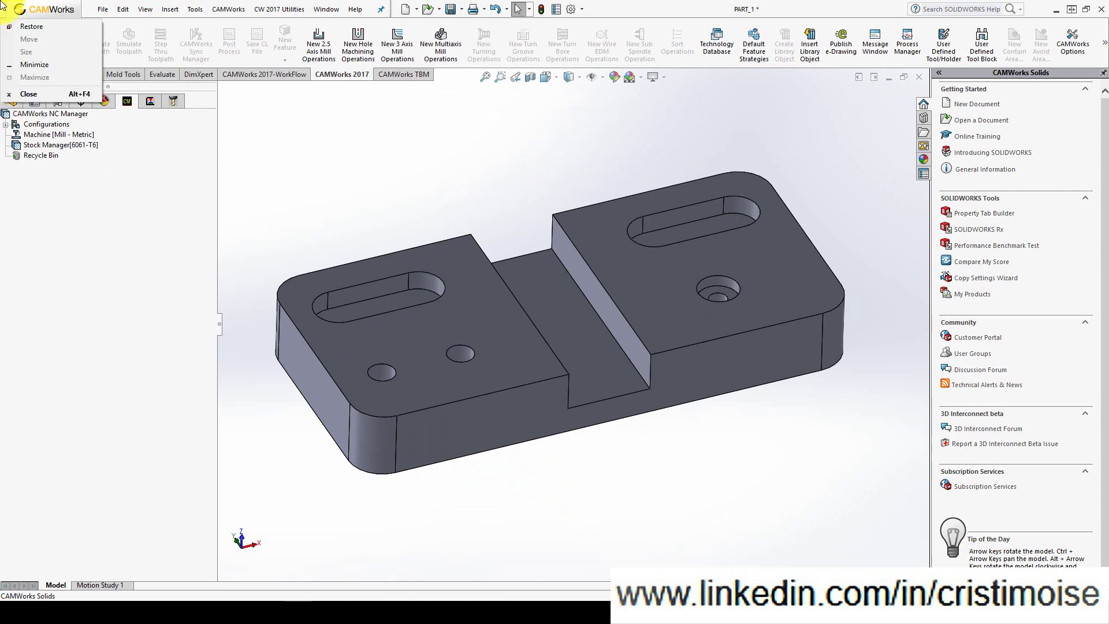
pyautogui.click(114, 218)
pyautogui.click(23, 34)
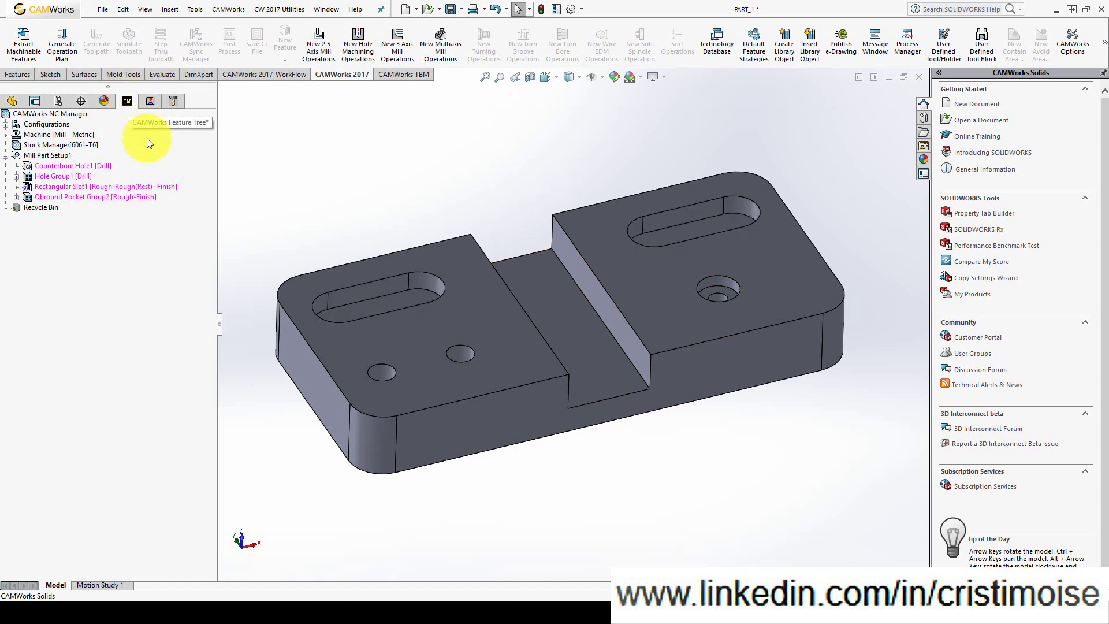
pyautogui.click(52, 153)
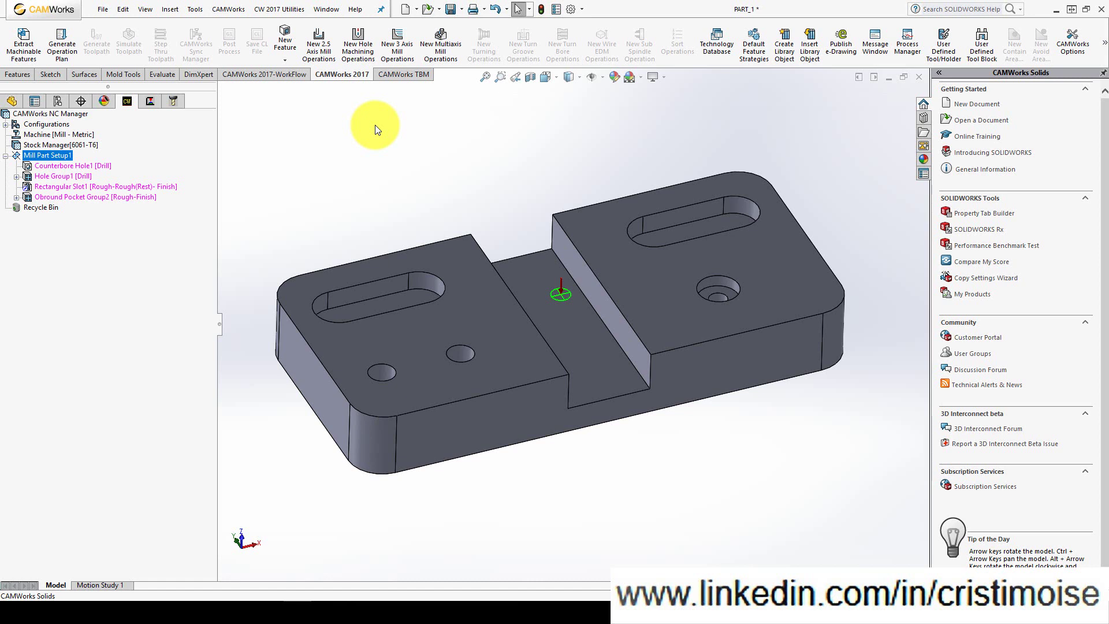
pyautogui.click(51, 146)
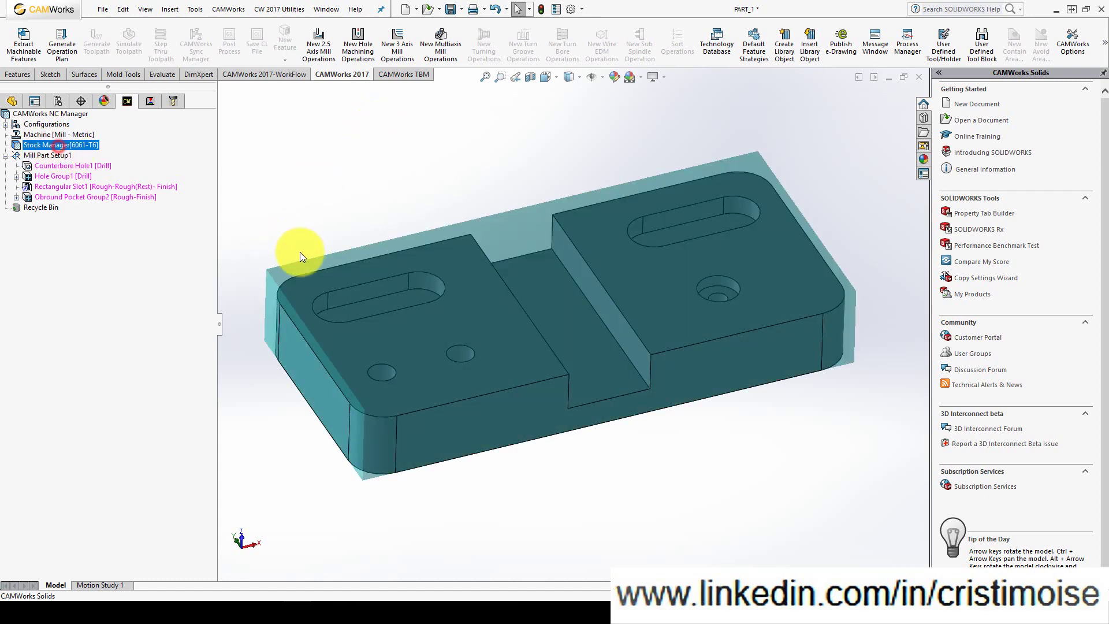
pyautogui.moveTo(297, 248); pyautogui.dragTo(274, 165, button='middle')
pyautogui.moveTo(396, 285); pyautogui.dragTo(429, 368, button='middle')
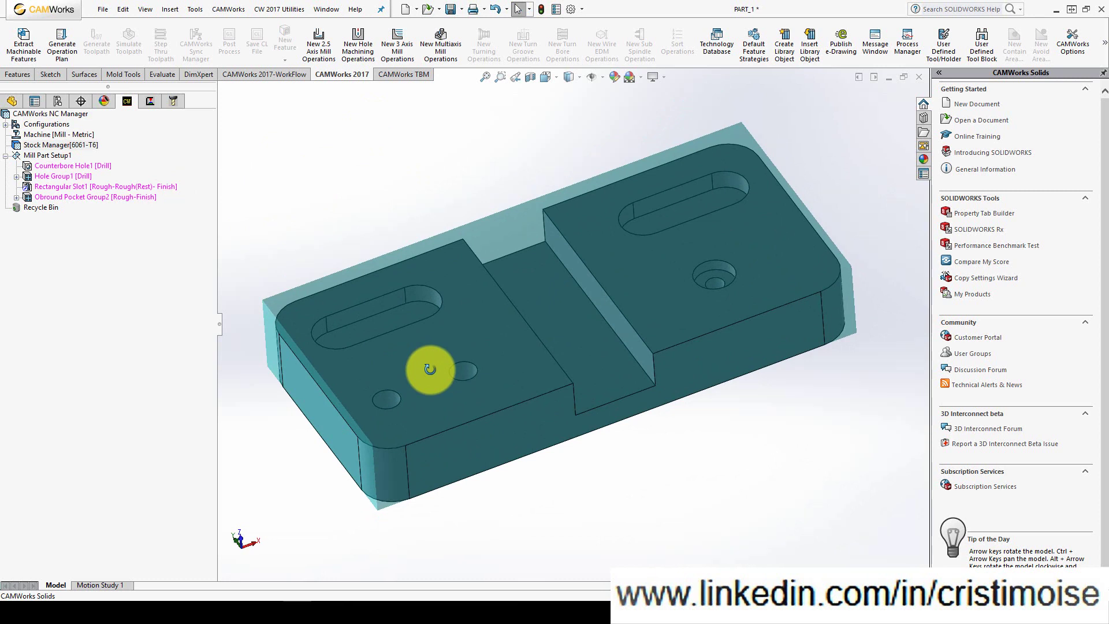
# Step: Start a new 2.5 axis Face Feature in Mill Part Setup1 on the part's top face
pyautogui.rightClick(51, 155)
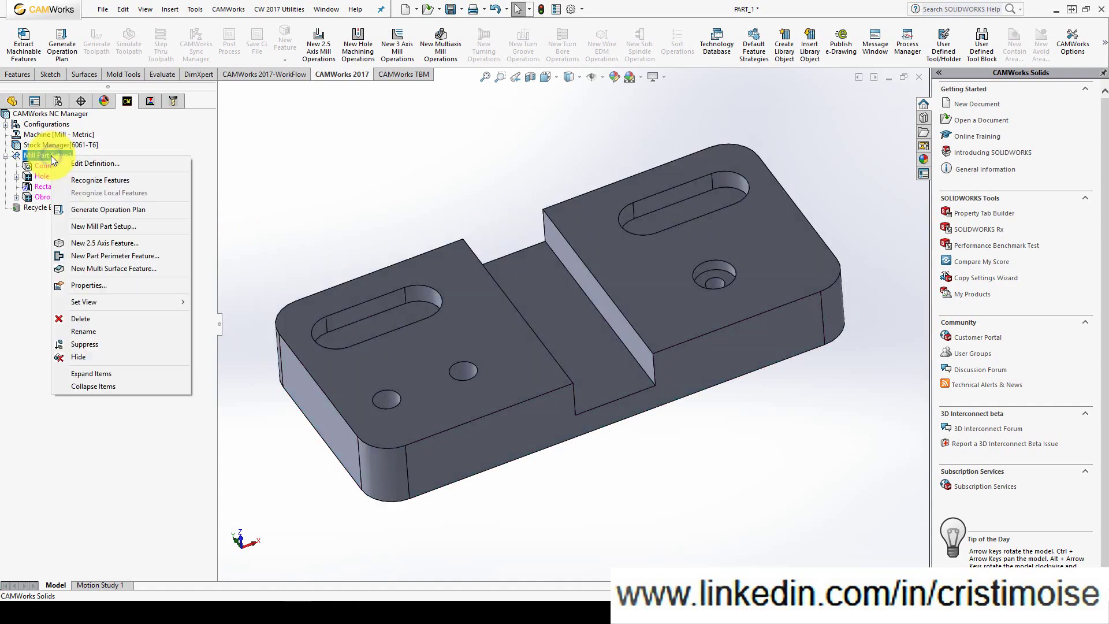
pyautogui.click(99, 244)
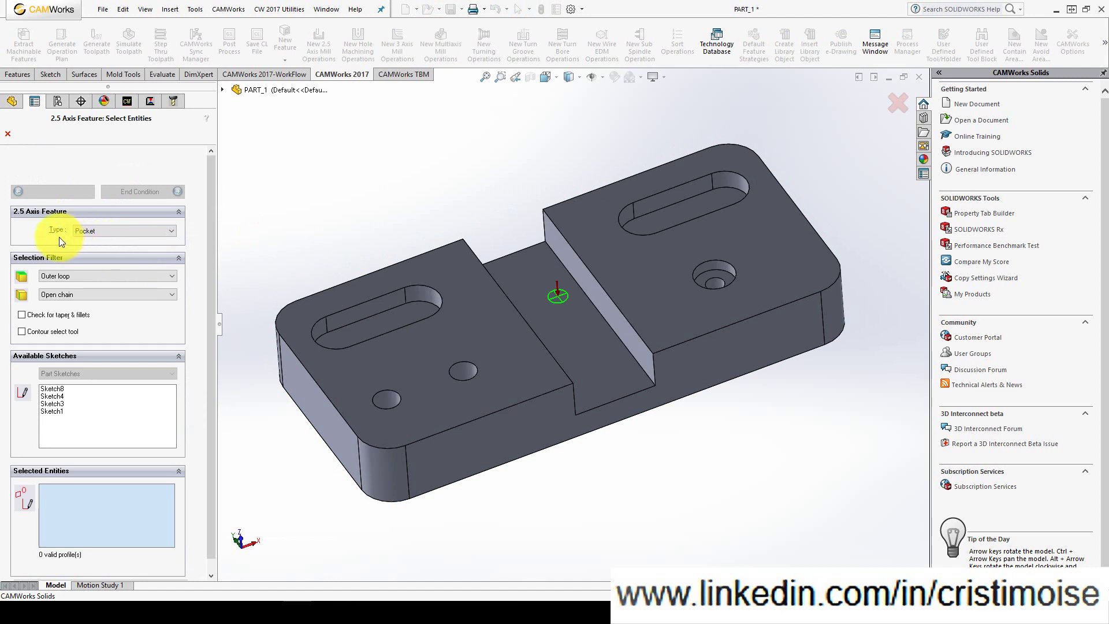
pyautogui.click(95, 233)
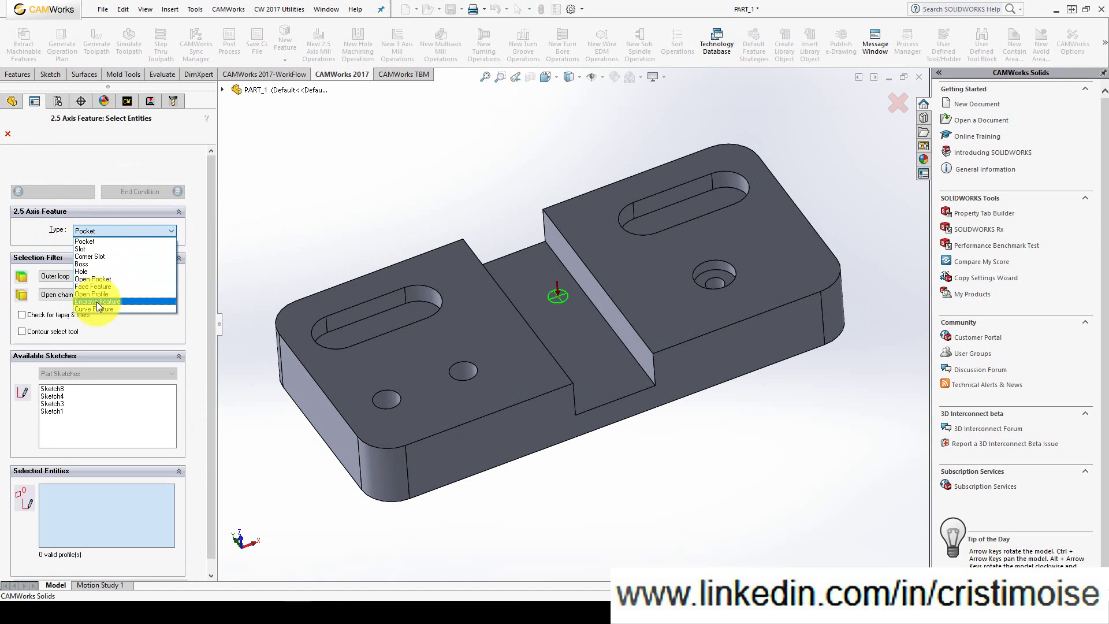
pyautogui.click(96, 286)
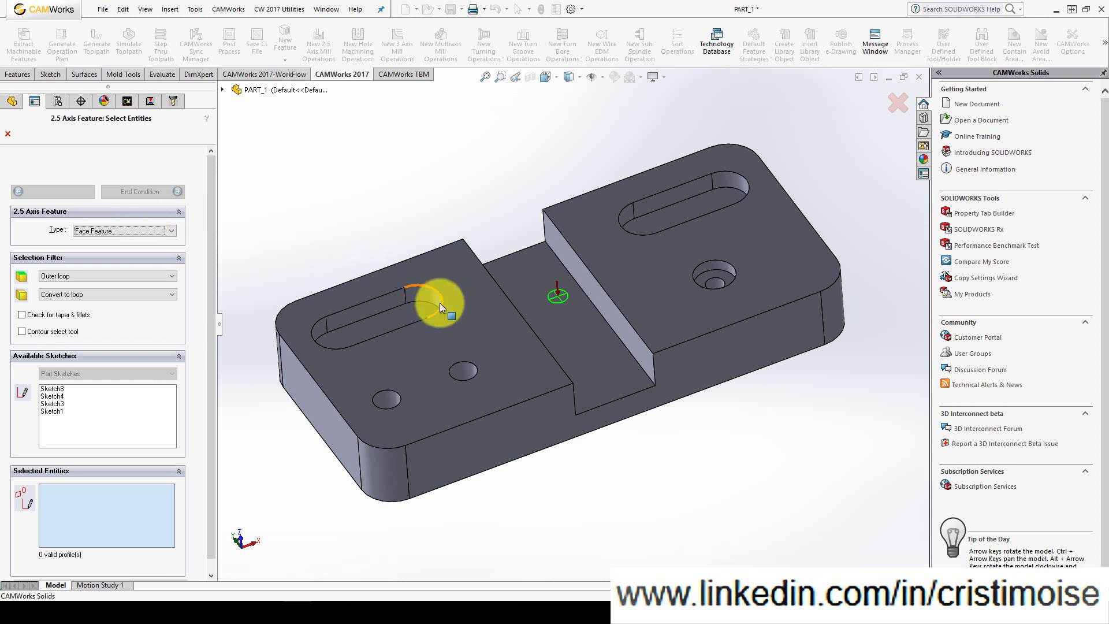
pyautogui.click(492, 351)
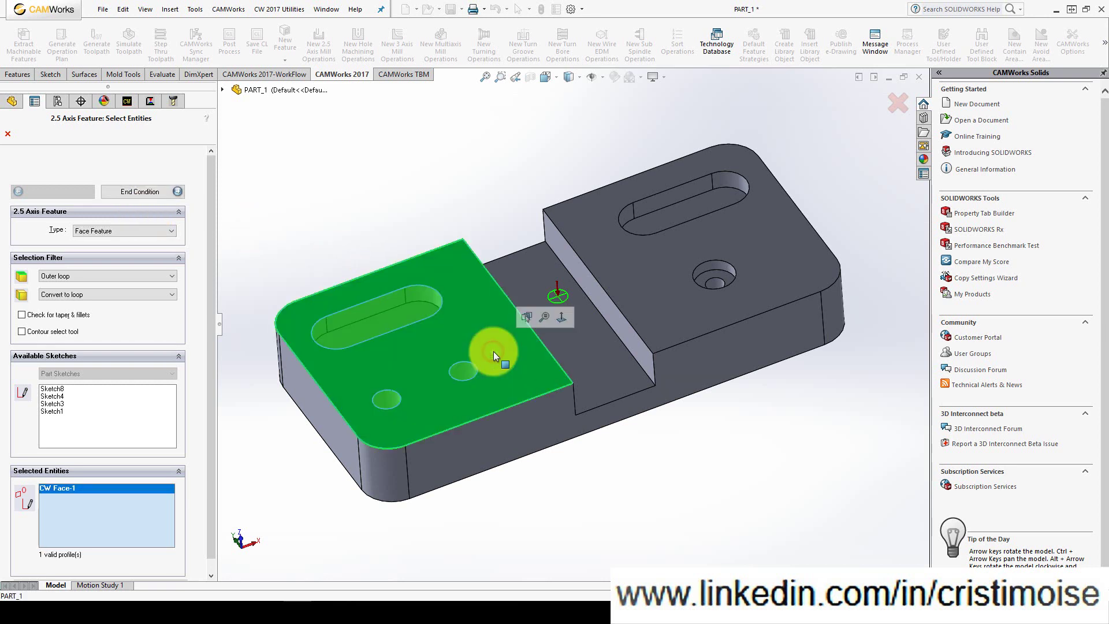
# Step: Keep the Upto Stock end condition with Finish strategy and accept the face feature
pyautogui.click(136, 192)
pyautogui.moveTo(394, 291); pyautogui.dragTo(383, 187, button='middle')
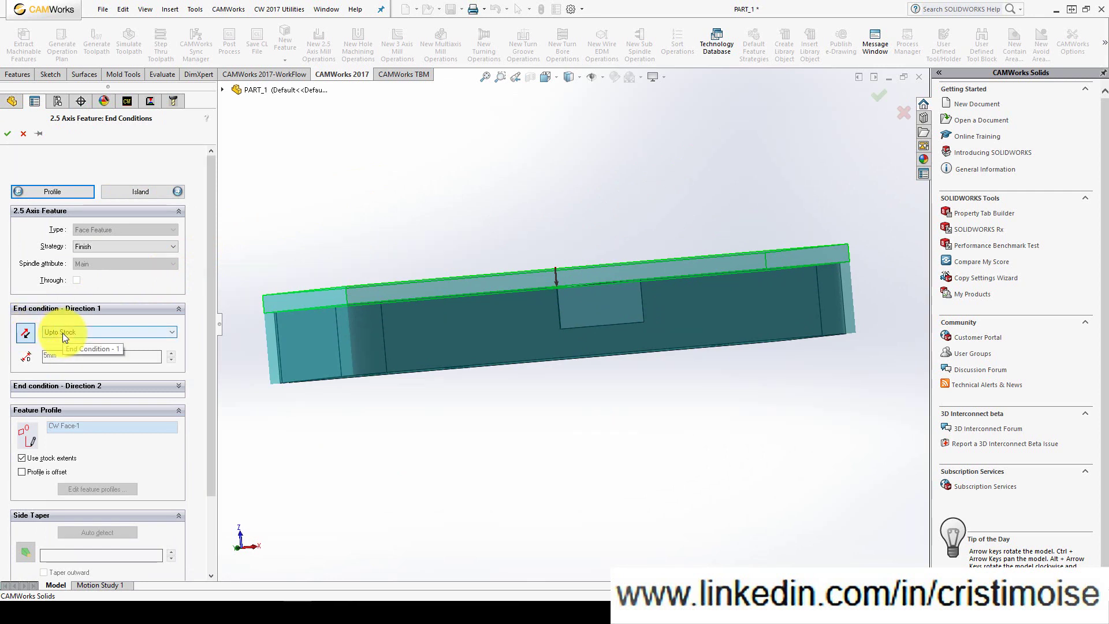
pyautogui.moveTo(448, 341); pyautogui.dragTo(456, 495, button='middle')
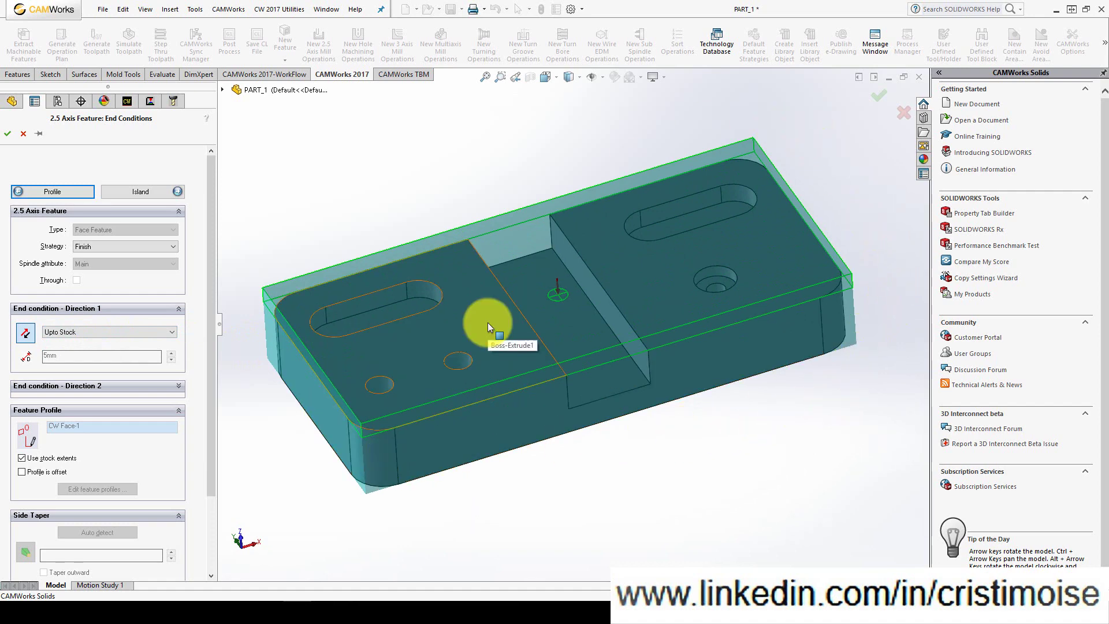
pyautogui.moveTo(487, 322); pyautogui.dragTo(538, 443, button='middle')
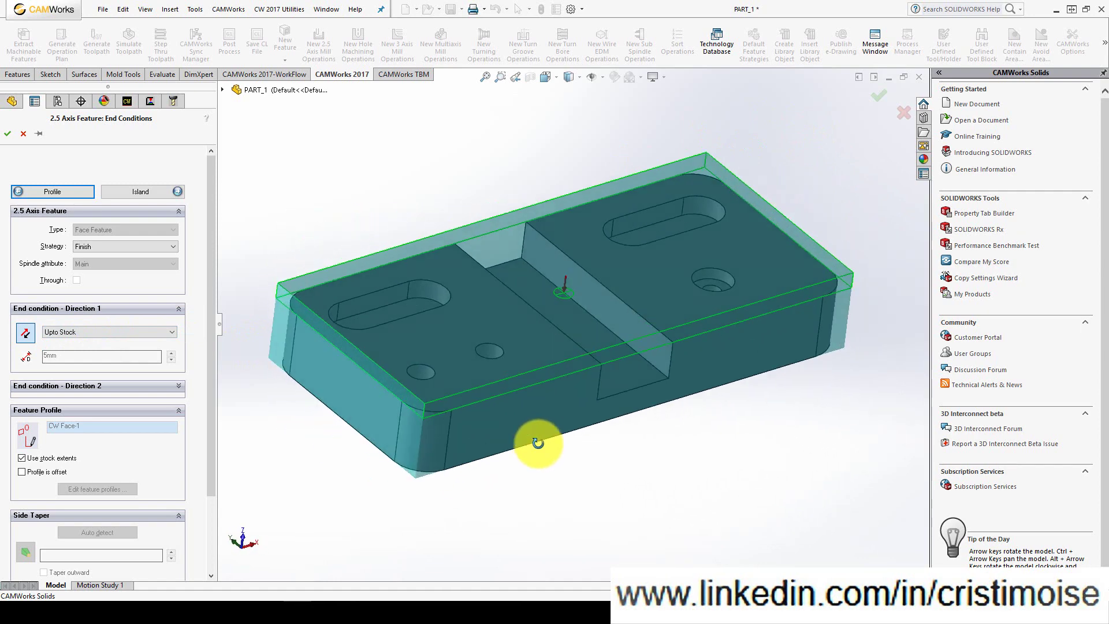
pyautogui.click(7, 134)
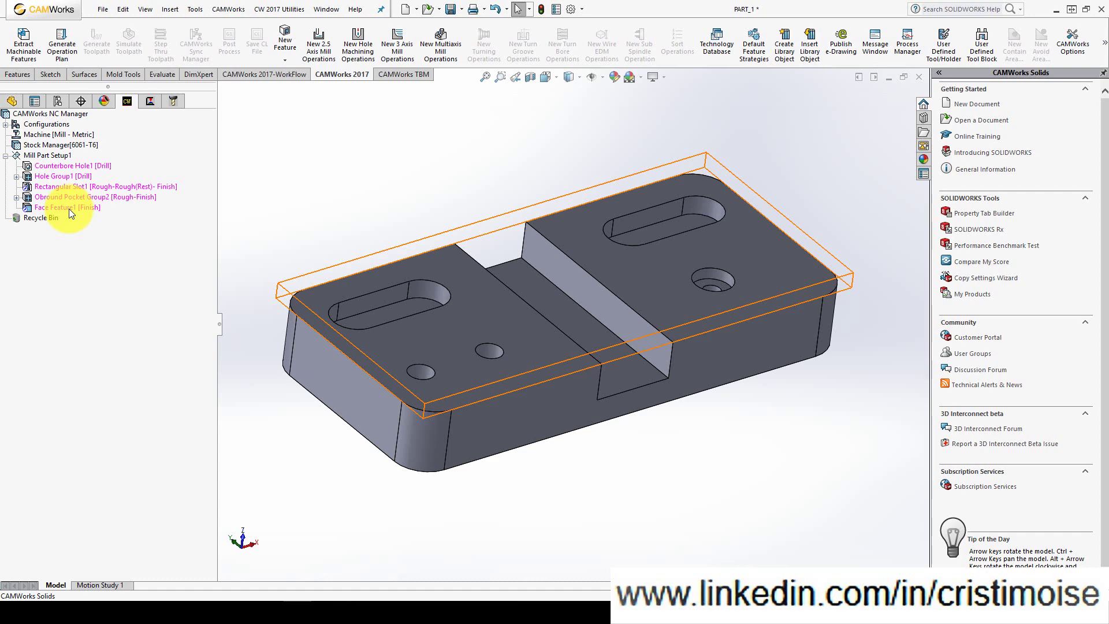
# Step: Create Mill Part Setup2 oriented from the raised right-hand block's top face
pyautogui.click(5, 154)
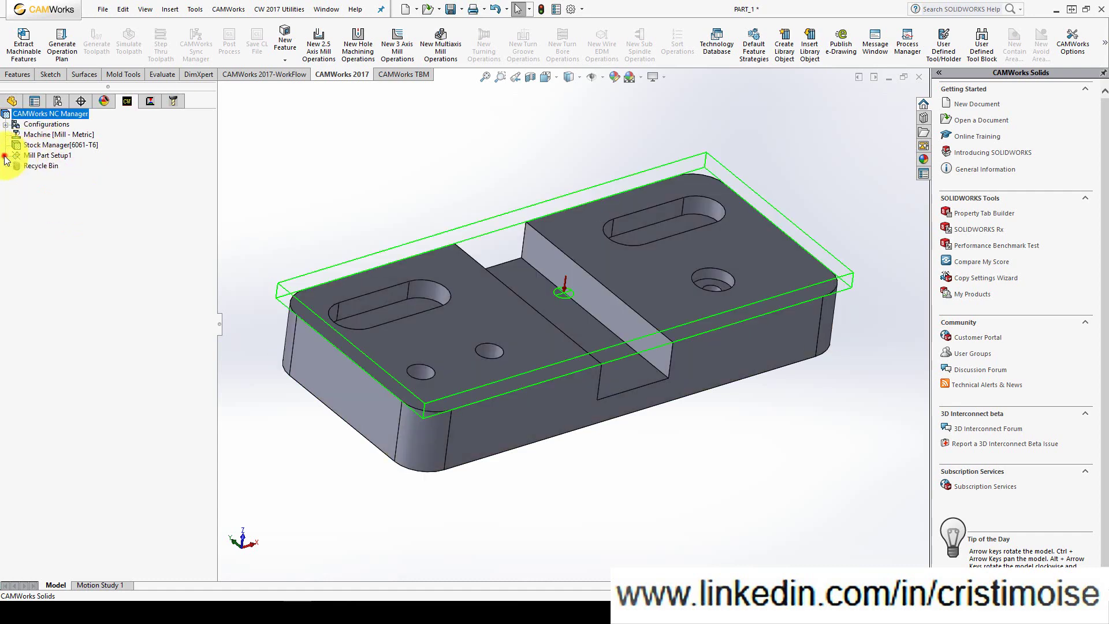
pyautogui.rightClick(61, 144)
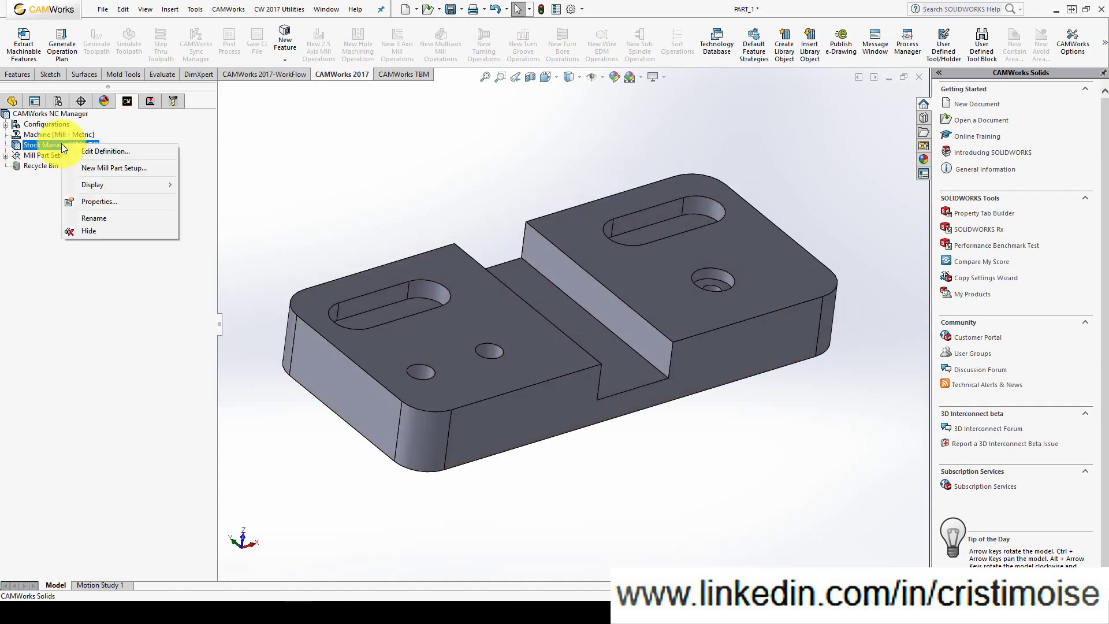
pyautogui.click(90, 167)
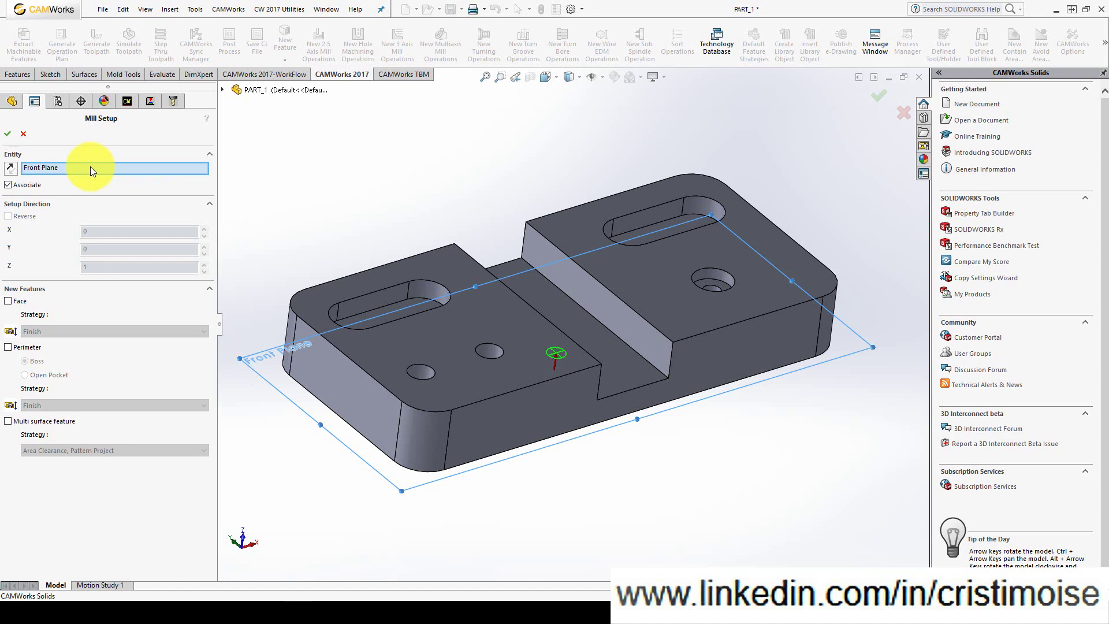
pyautogui.click(636, 287)
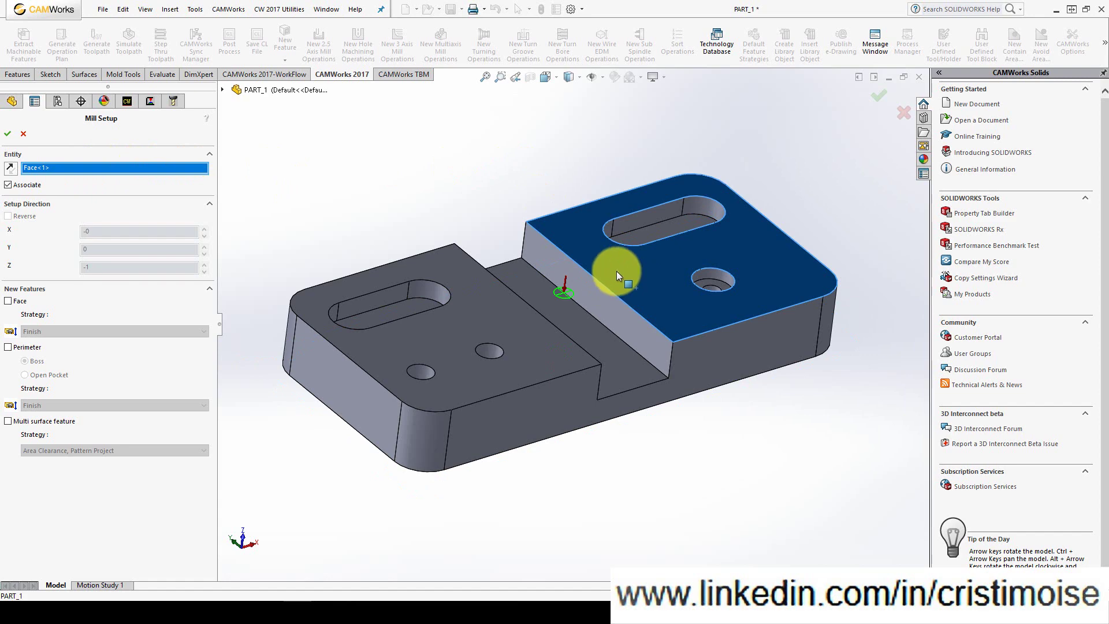
pyautogui.click(7, 133)
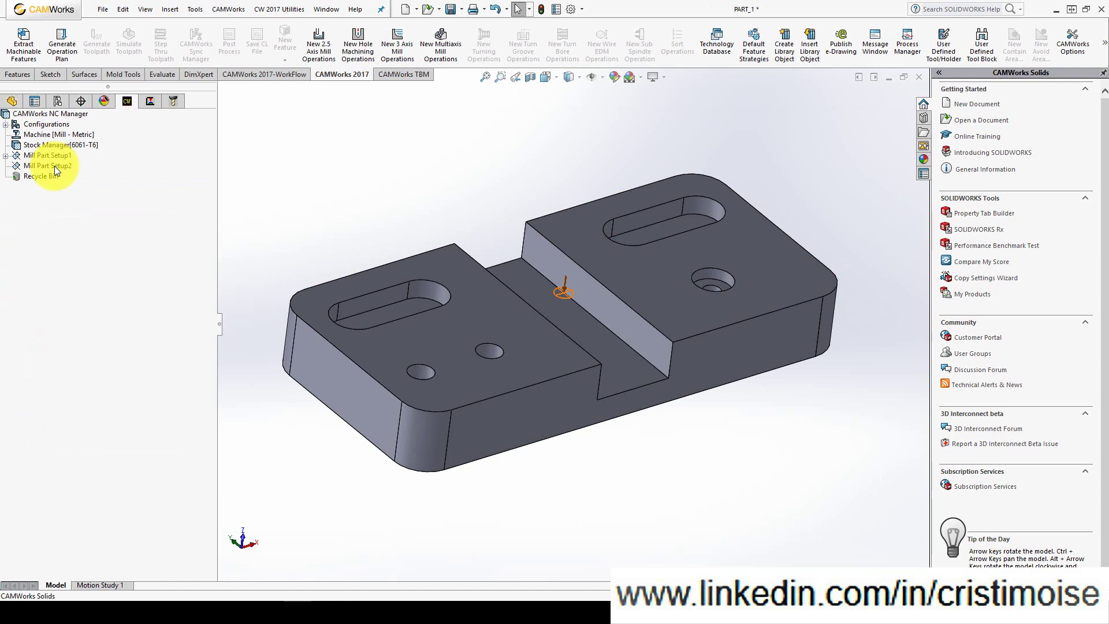
# Step: Add a Pocket feature on the left obround slot, ending Upto Face at its floor
pyautogui.rightClick(54, 165)
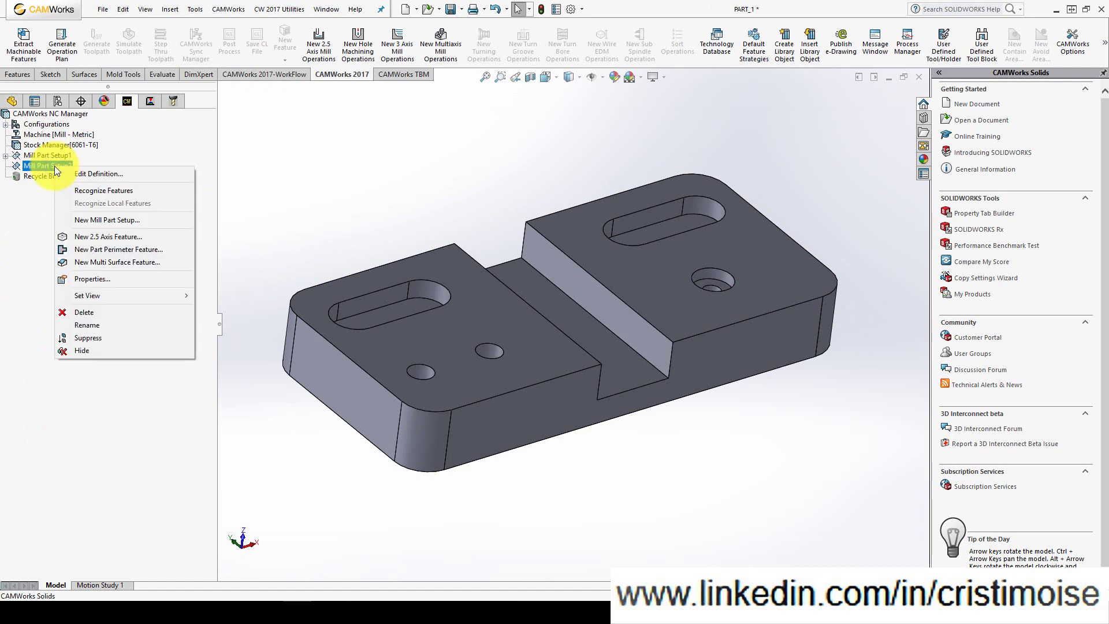
pyautogui.click(121, 238)
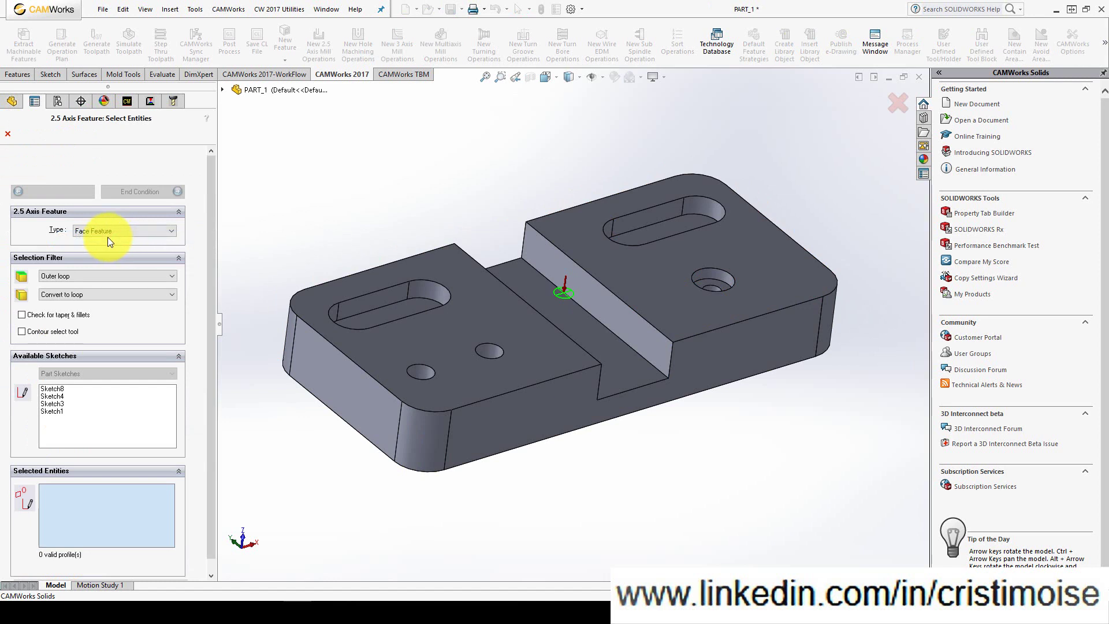
pyautogui.click(126, 231)
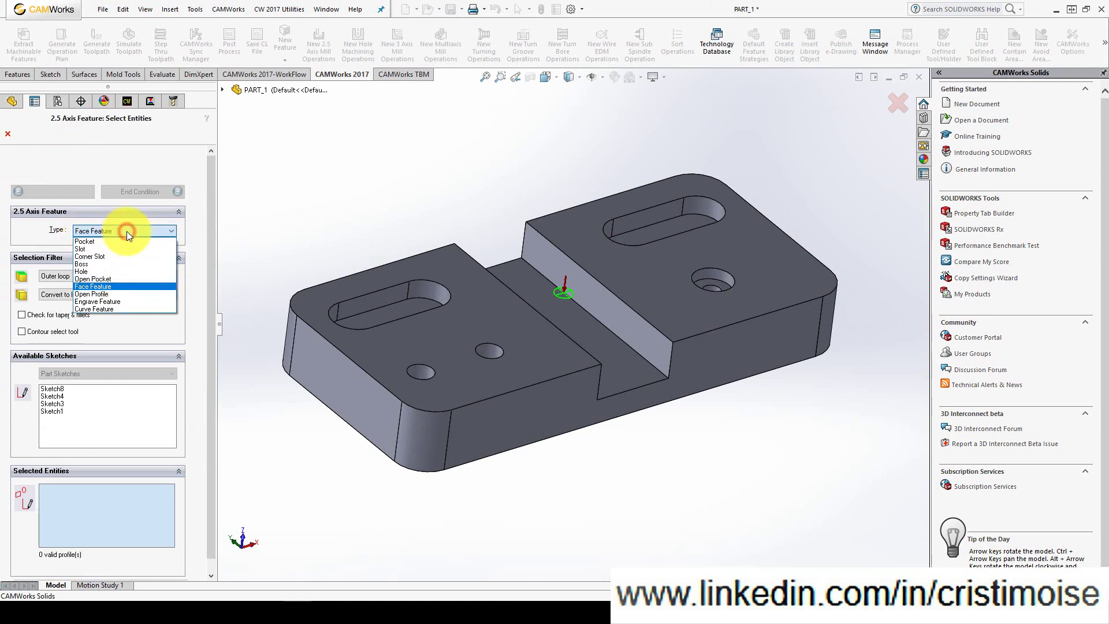
pyautogui.click(115, 240)
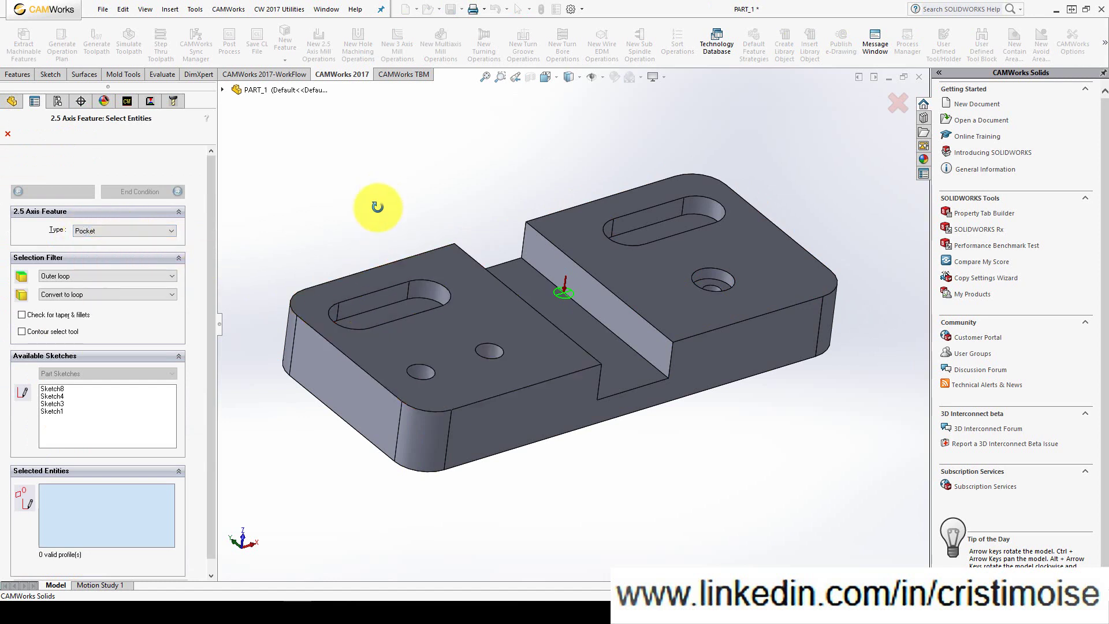
pyautogui.moveTo(377, 207); pyautogui.dragTo(366, 248, button='middle')
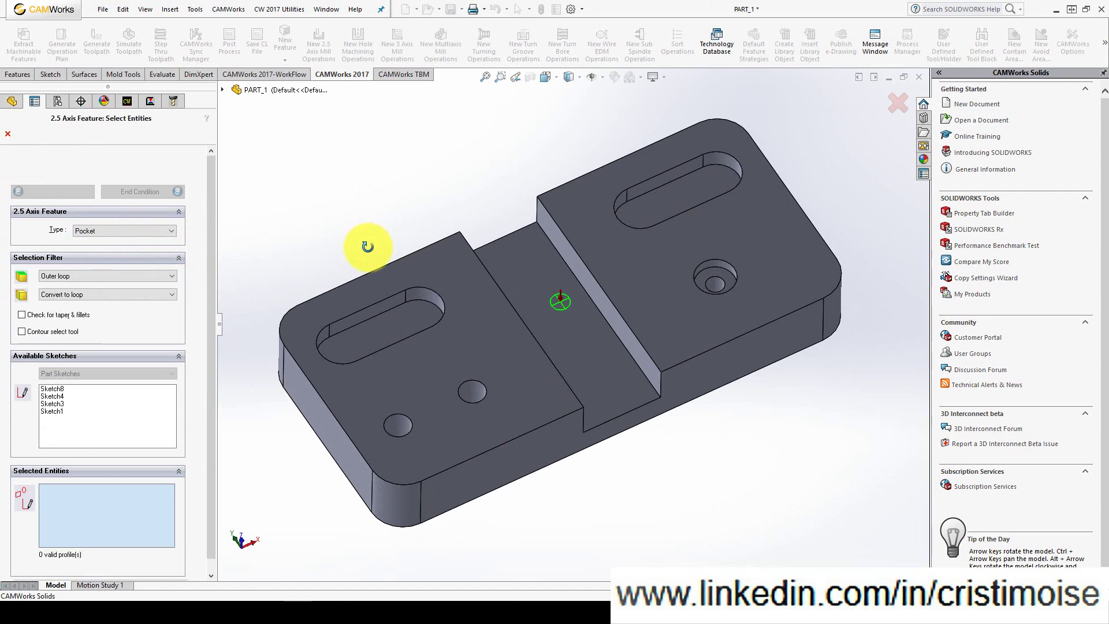
pyautogui.click(396, 295)
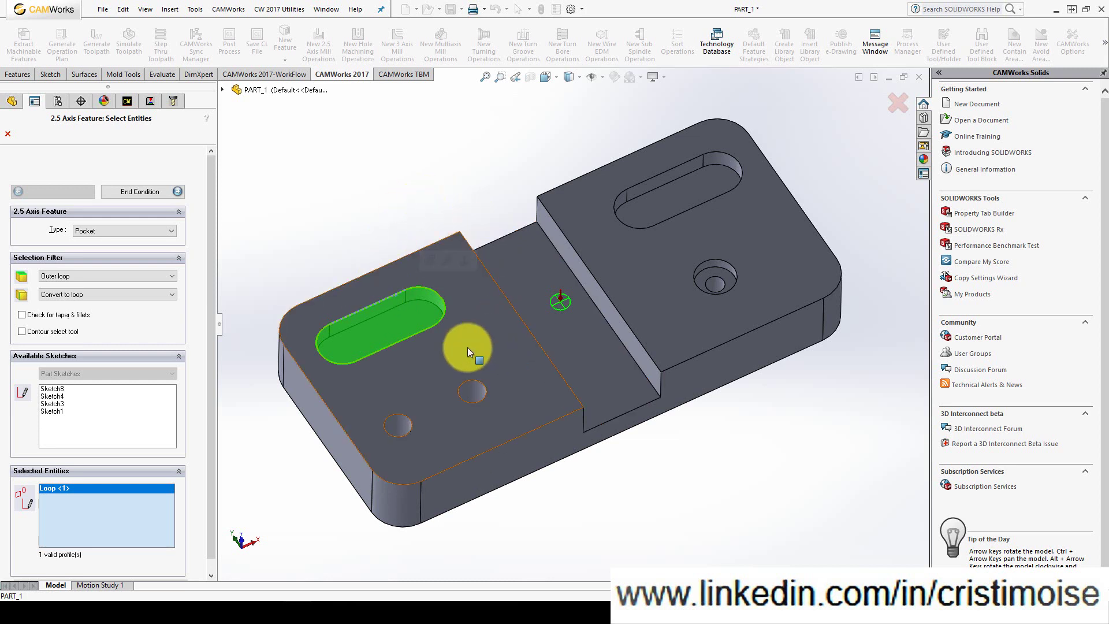
pyautogui.click(153, 189)
pyautogui.click(390, 323)
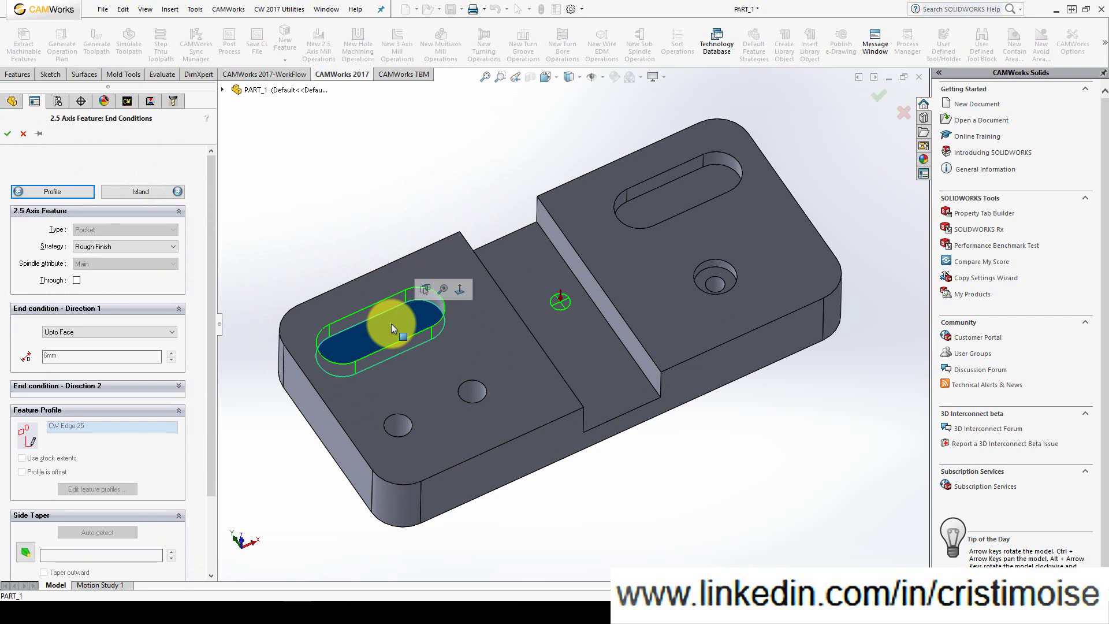
pyautogui.click(6, 134)
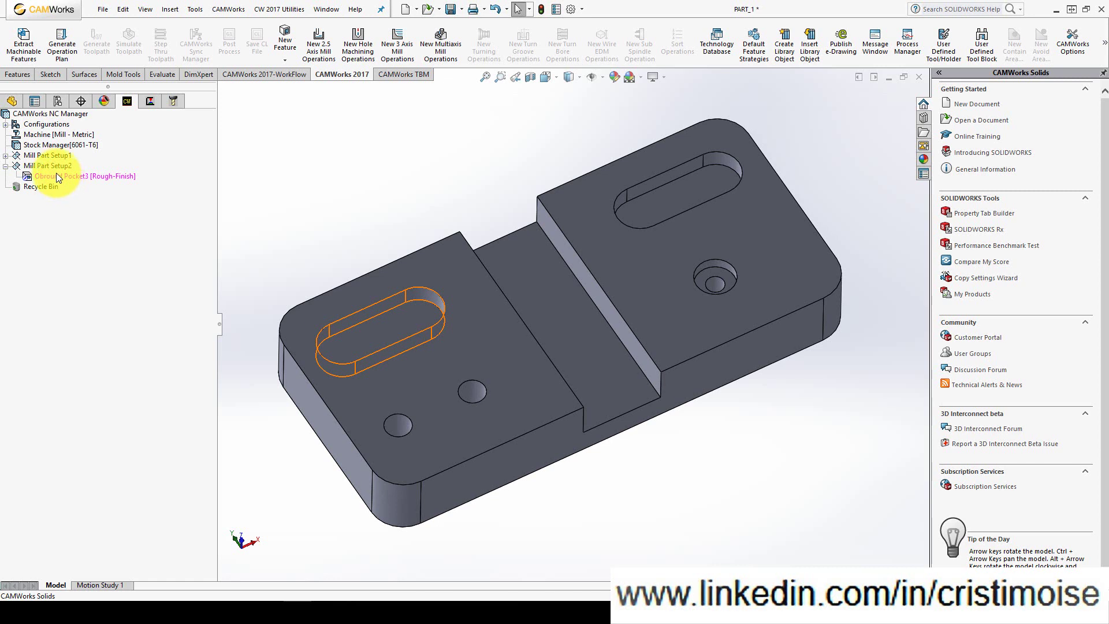
# Step: Create a Boss-type part perimeter feature under Mill Part Setup2
pyautogui.rightClick(56, 165)
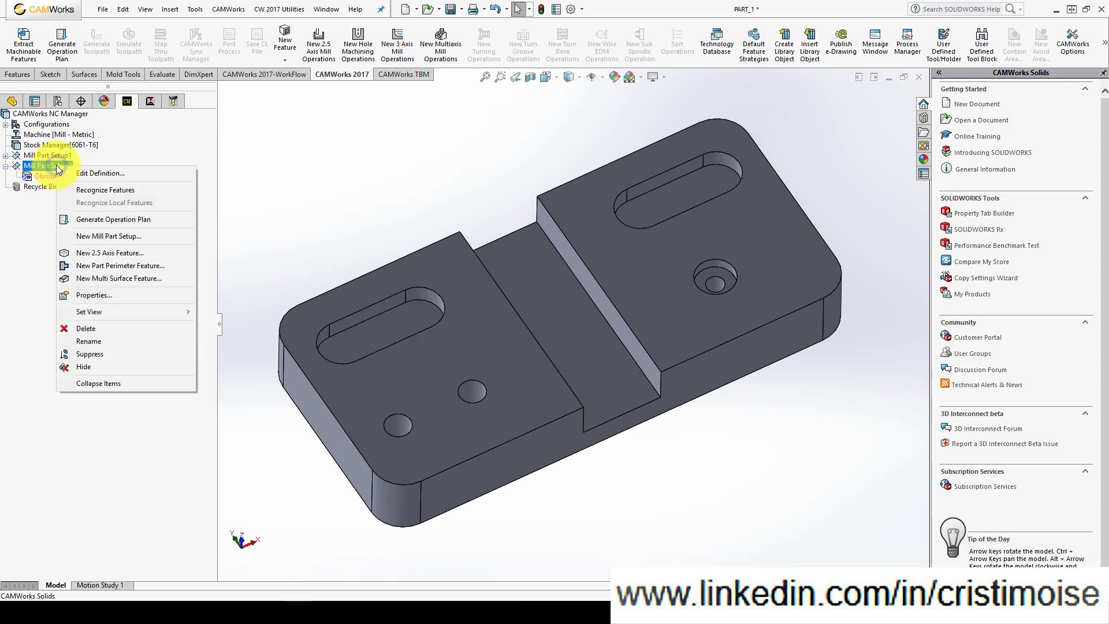
pyautogui.click(113, 269)
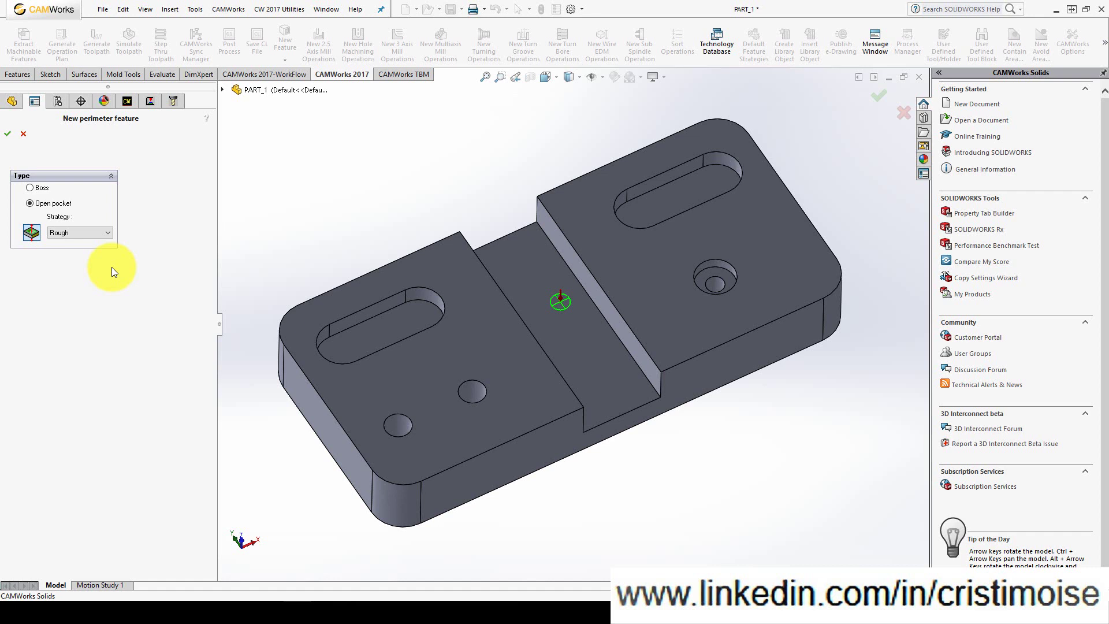
pyautogui.click(30, 188)
pyautogui.click(8, 133)
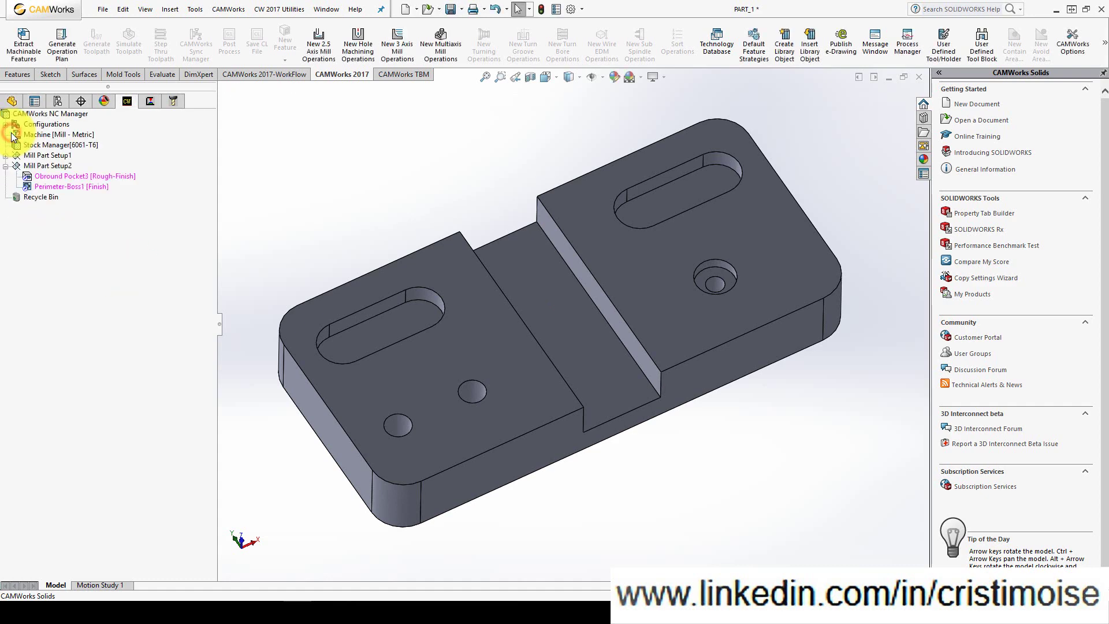